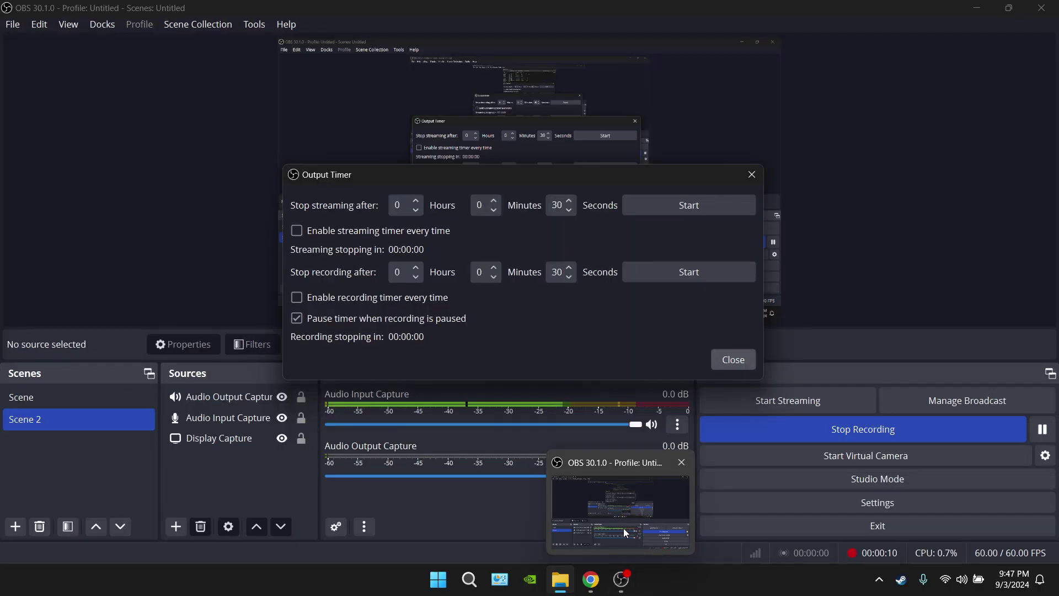
Check the OBS window and the YouTube Studio upload, then bring up the Undertale Yellow v1_1 folder in File Explorer.
{"action": "left_click", "coordinate": [625, 531]}
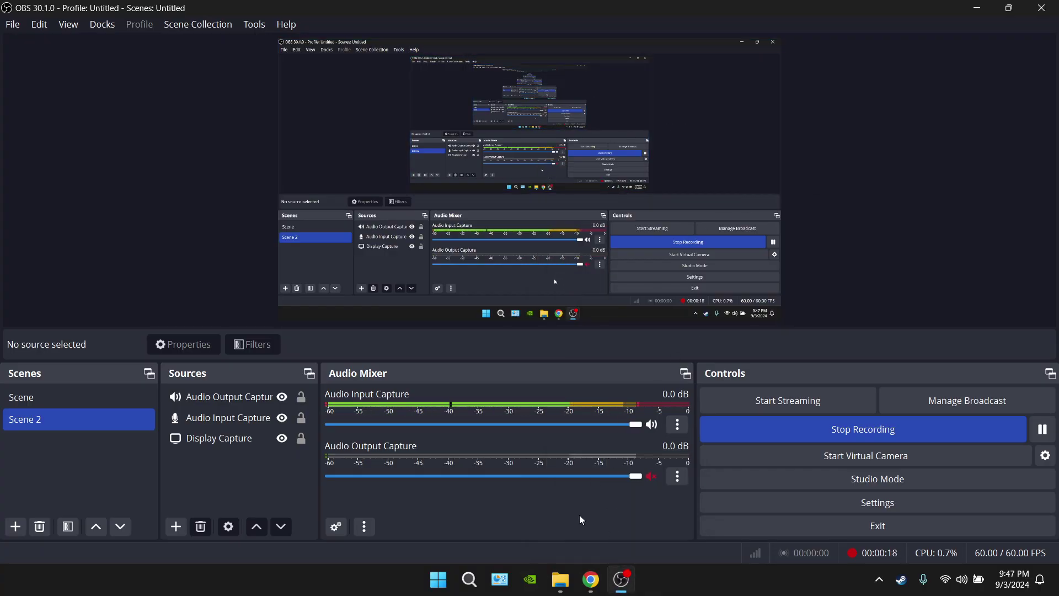
{"action": "left_click", "coordinate": [588, 581]}
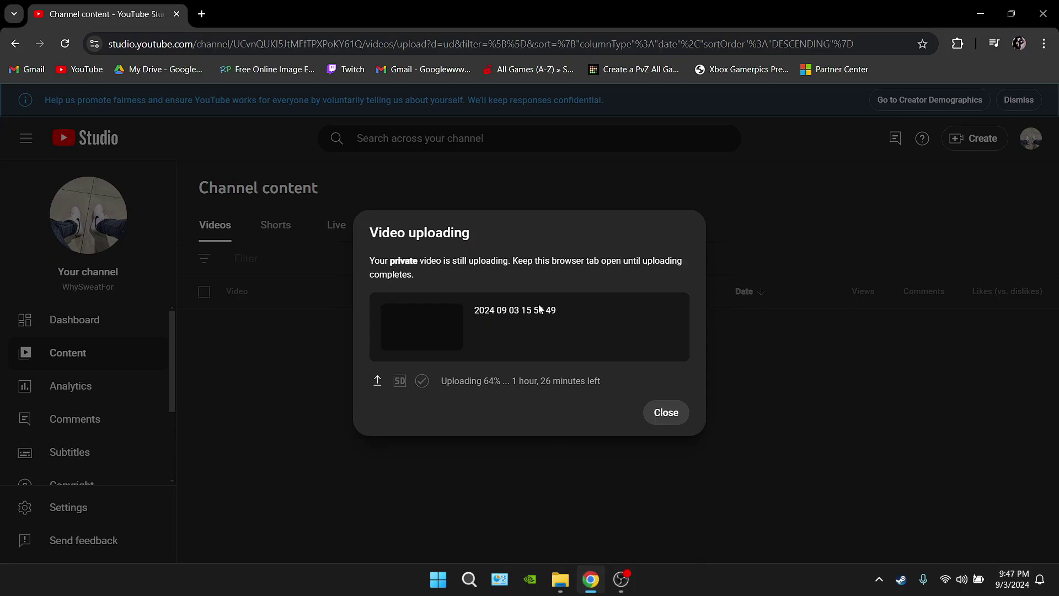
{"action": "mouse_move", "coordinate": [563, 583]}
{"action": "left_click", "coordinate": [561, 588]}
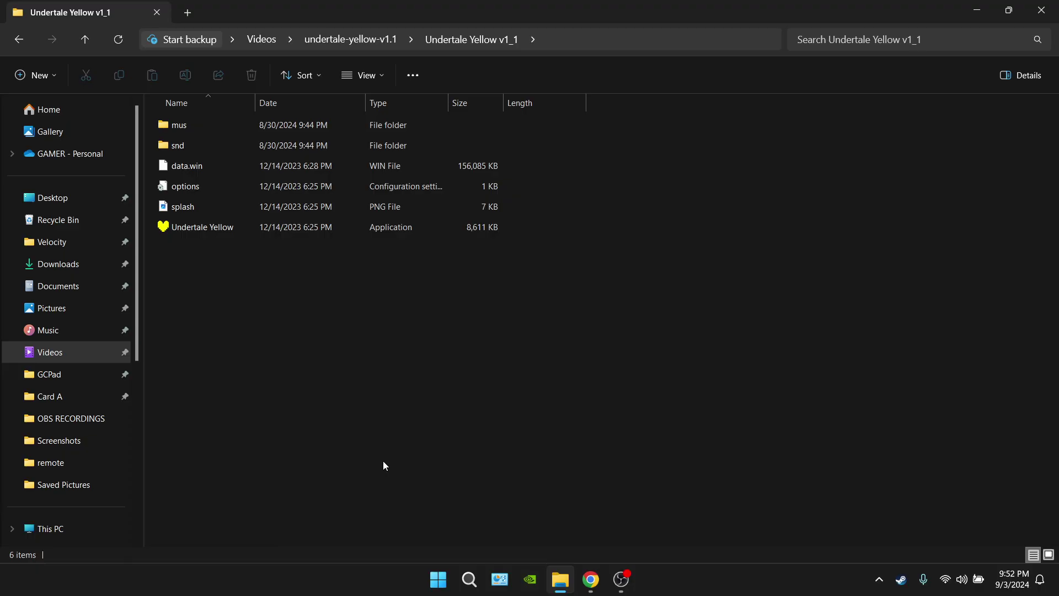
Switch to OBS, review the Output settings for streaming and recording, and leave the settings without changes.
{"action": "mouse_move", "coordinate": [618, 583]}
{"action": "left_click", "coordinate": [622, 579]}
{"action": "left_click", "coordinate": [10, 24]}
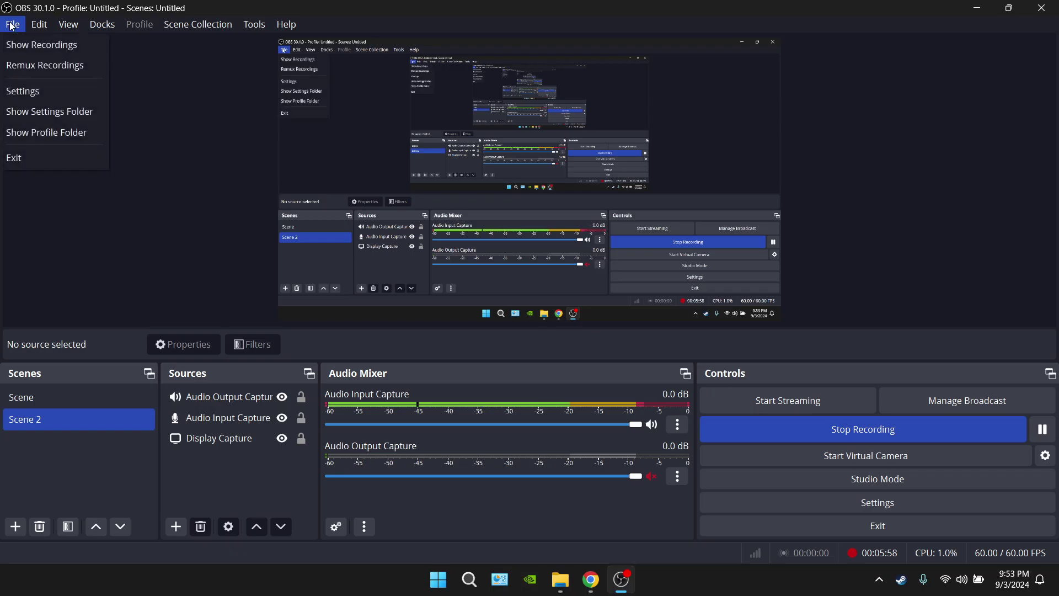
{"action": "left_click", "coordinate": [23, 92]}
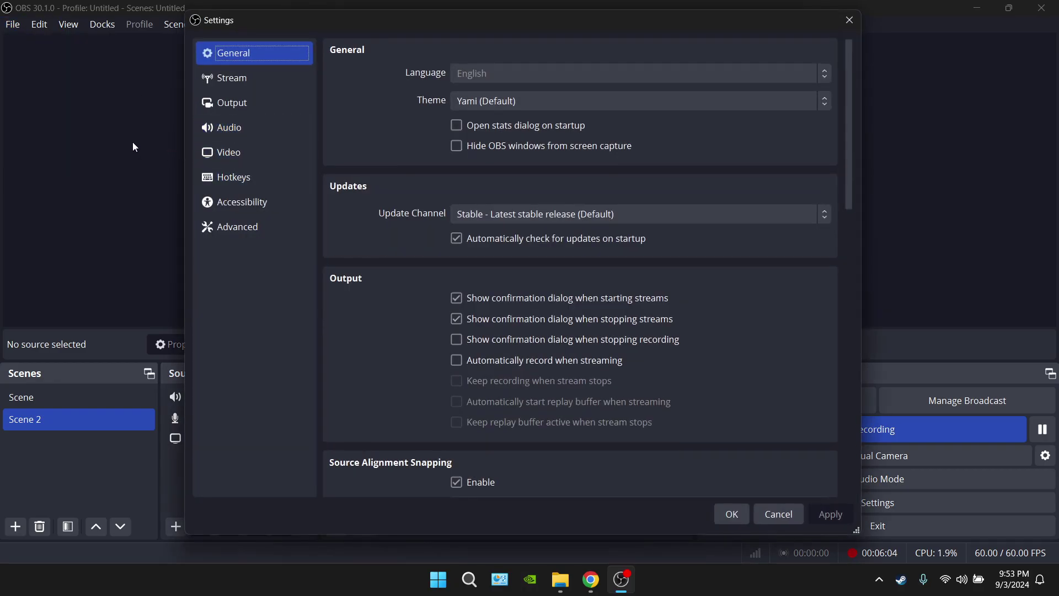
{"action": "left_click", "coordinate": [227, 105]}
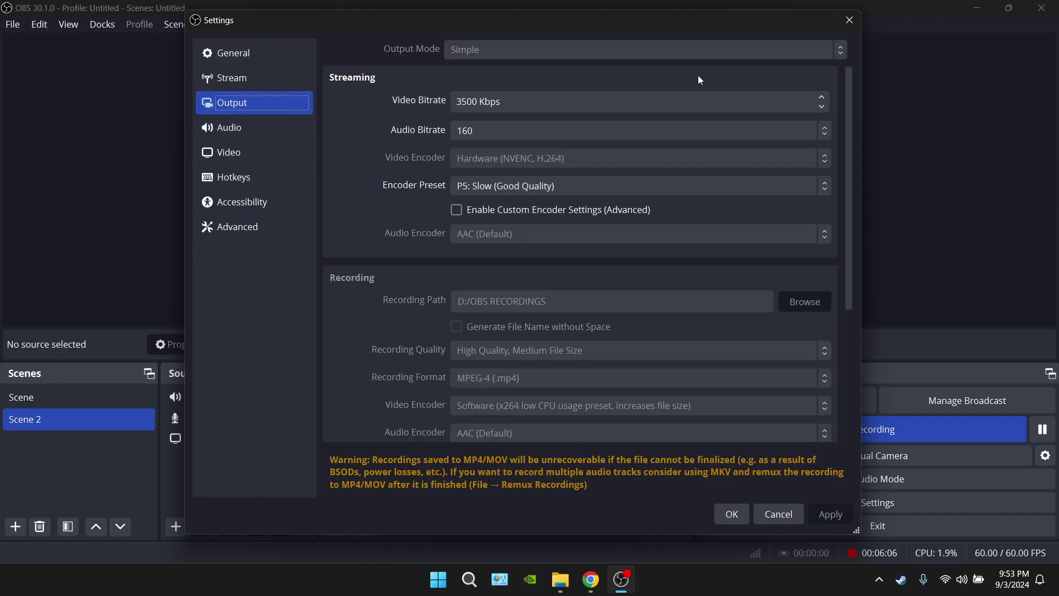
{"action": "left_click", "coordinate": [780, 513]}
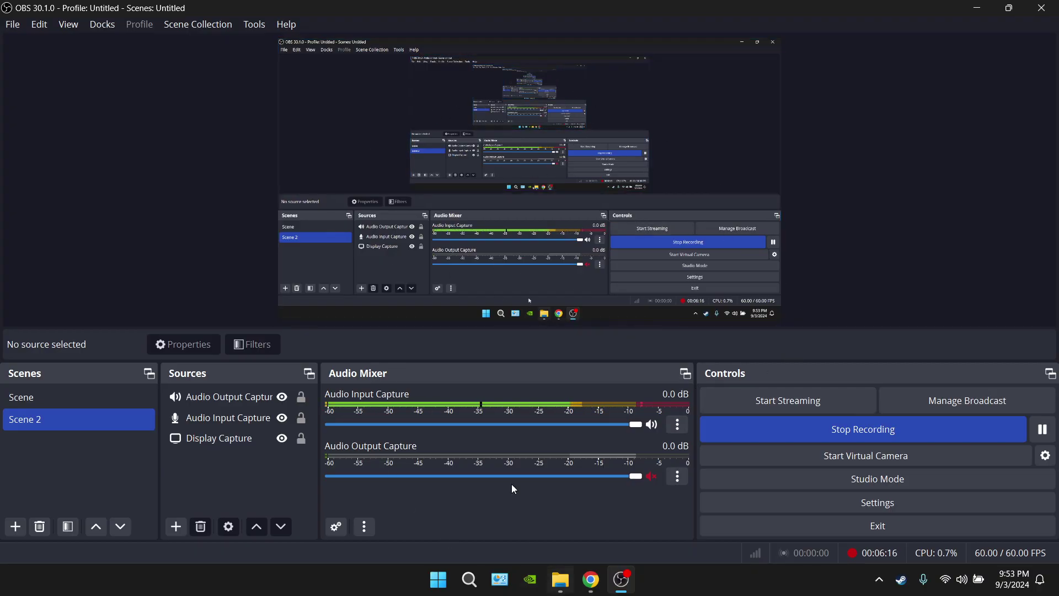
Review the OBS hotkey settings for starting, stopping, pausing and unpausing a recording.
{"action": "left_click", "coordinate": [8, 26]}
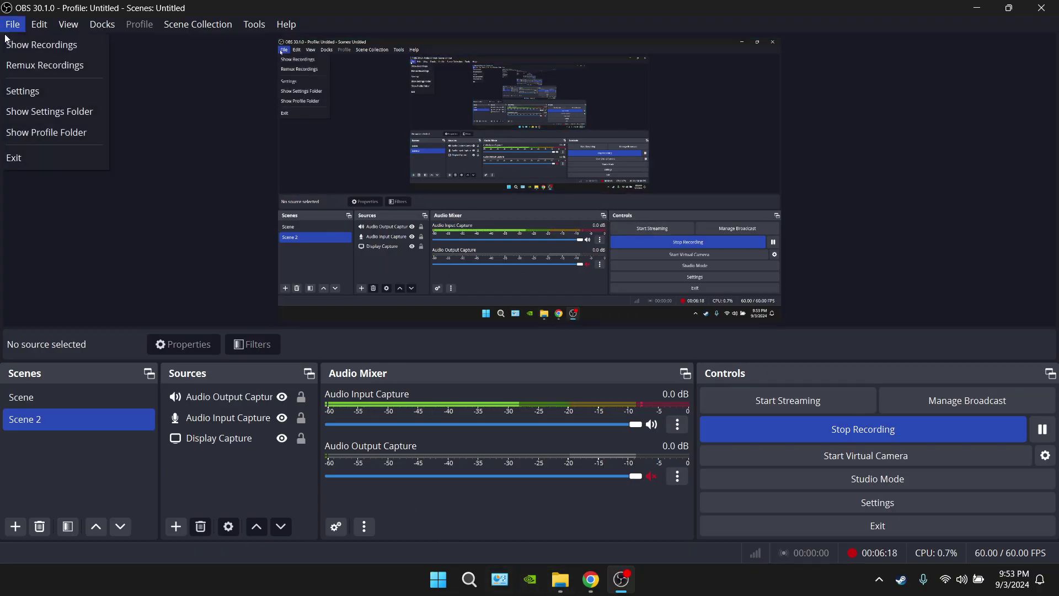
{"action": "left_click", "coordinate": [11, 90]}
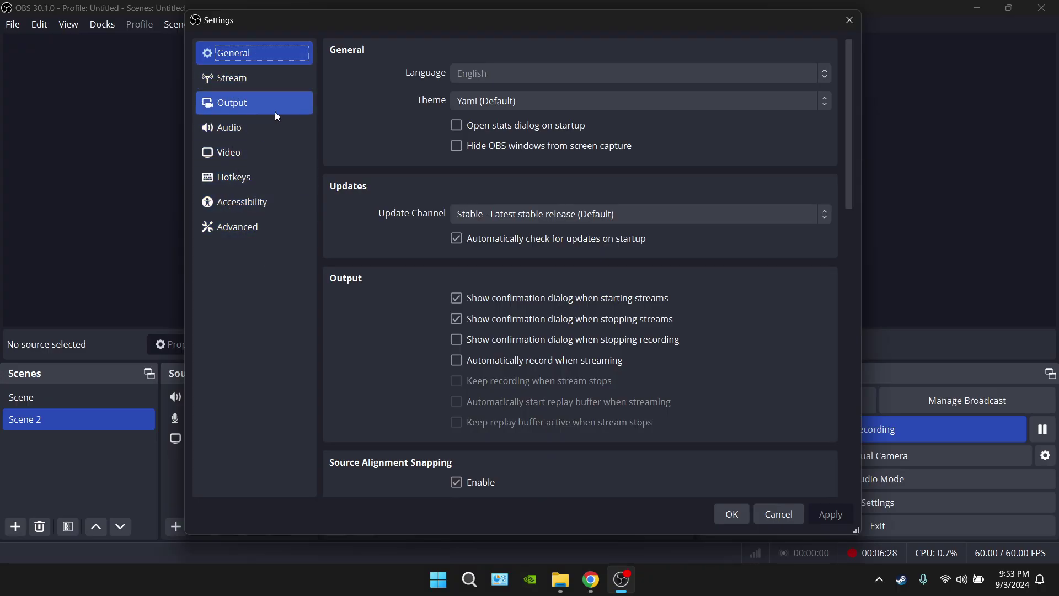
{"action": "left_click", "coordinate": [237, 186]}
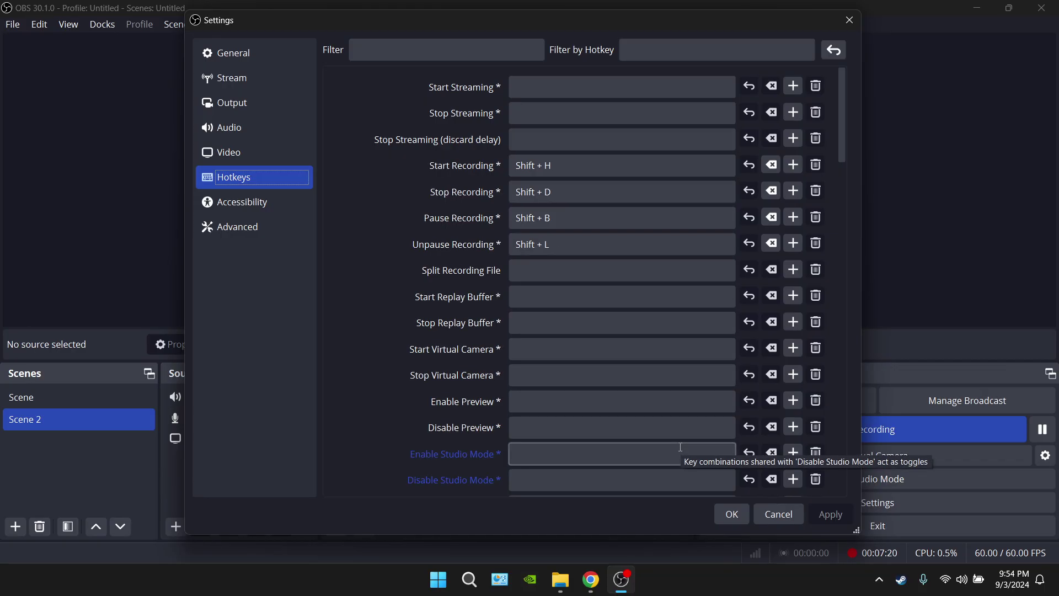
Bring up the GeForce Experience overlay, view its settings and the Record and Broadcast LIVE options, and close it and the OBS settings.
{"action": "key", "text": "alt+z"}
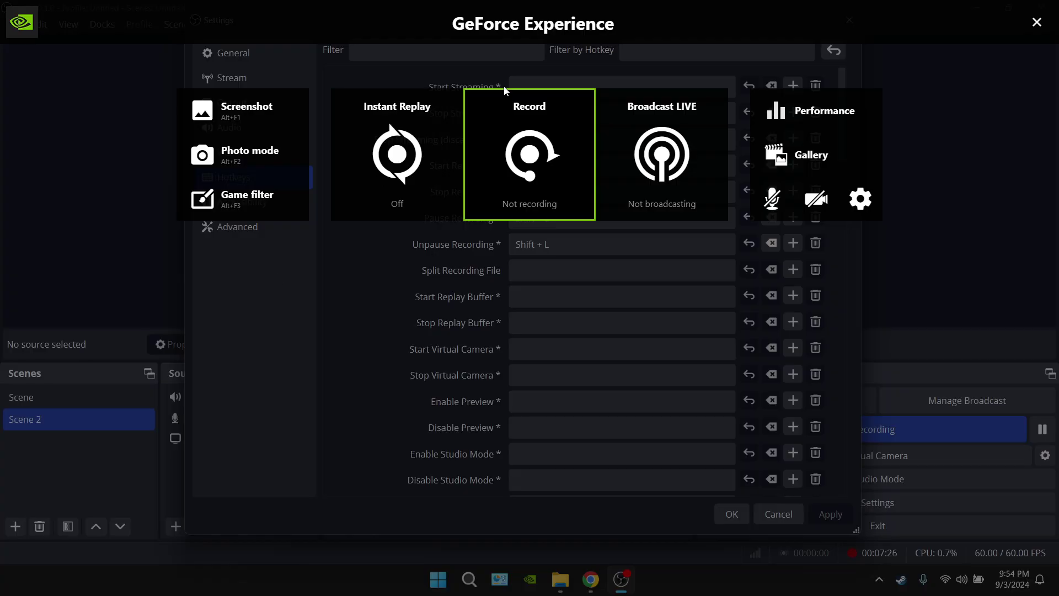
{"action": "left_click", "coordinate": [861, 200]}
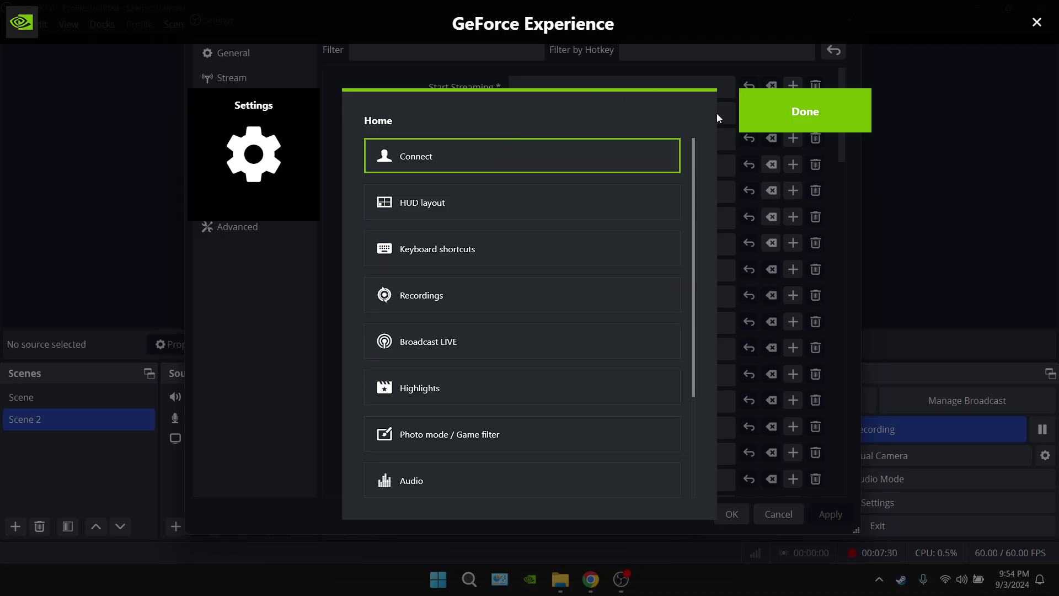
{"action": "left_click", "coordinate": [781, 128]}
{"action": "left_click", "coordinate": [520, 139]}
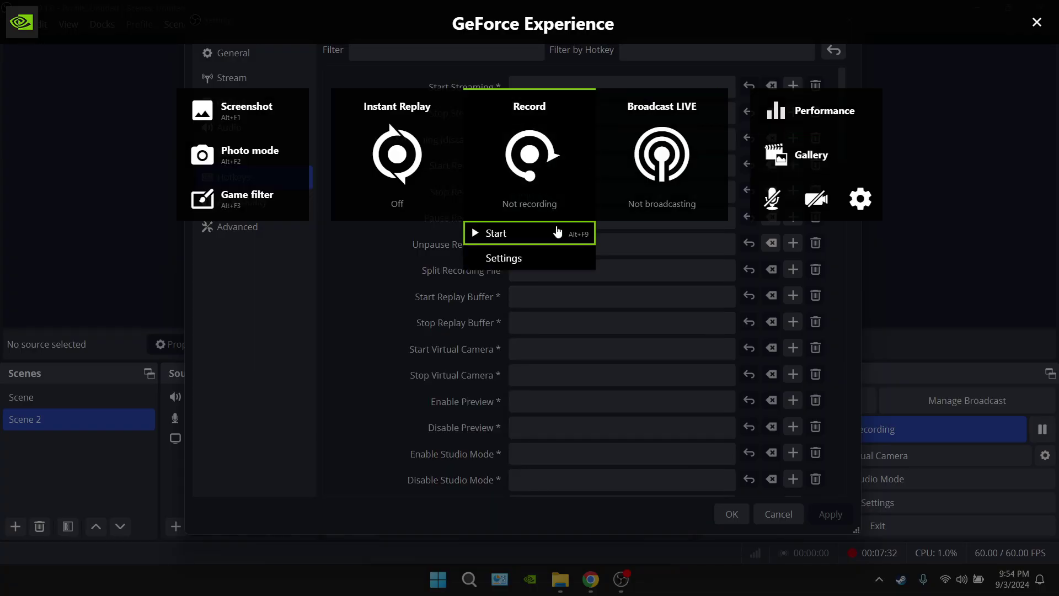
{"action": "left_click", "coordinate": [662, 166]}
{"action": "key", "text": "Left"}
{"action": "key", "text": "Right"}
{"action": "key", "text": "Down"}
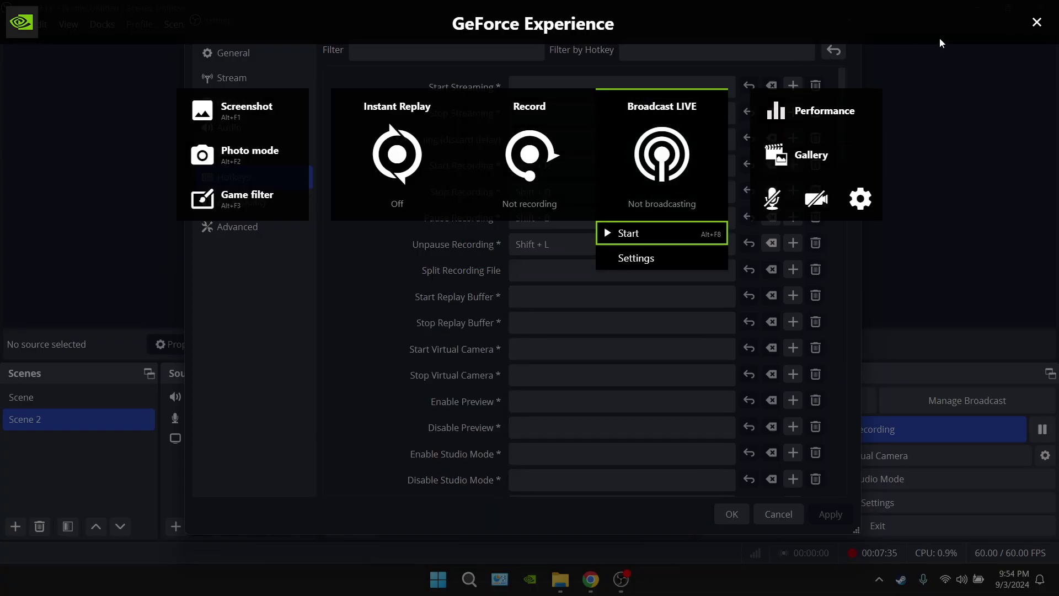
{"action": "key", "text": "Escape"}
{"action": "left_click", "coordinate": [1035, 23]}
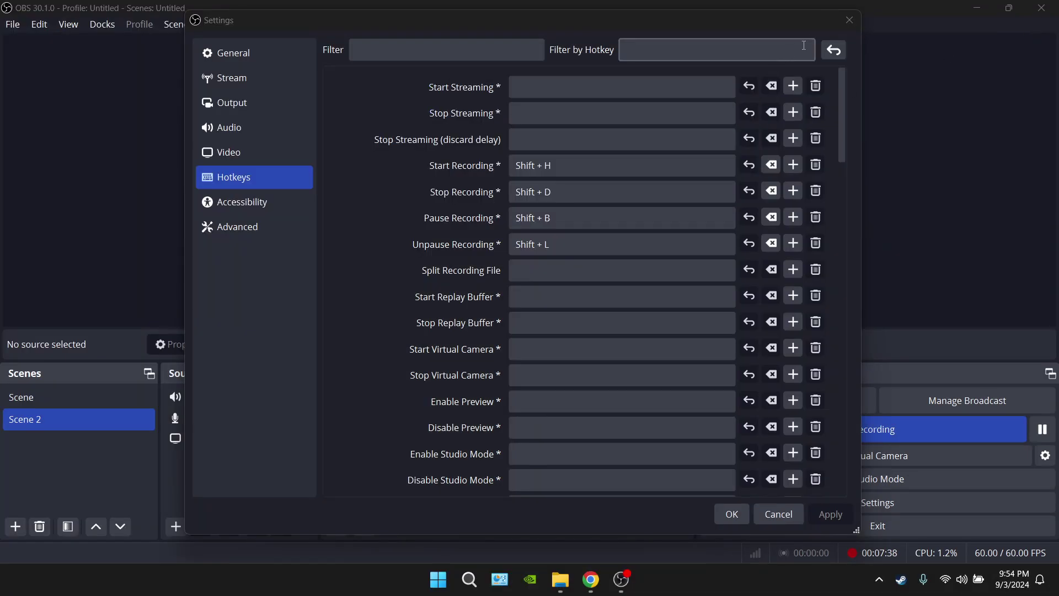
{"action": "left_click", "coordinate": [846, 26]}
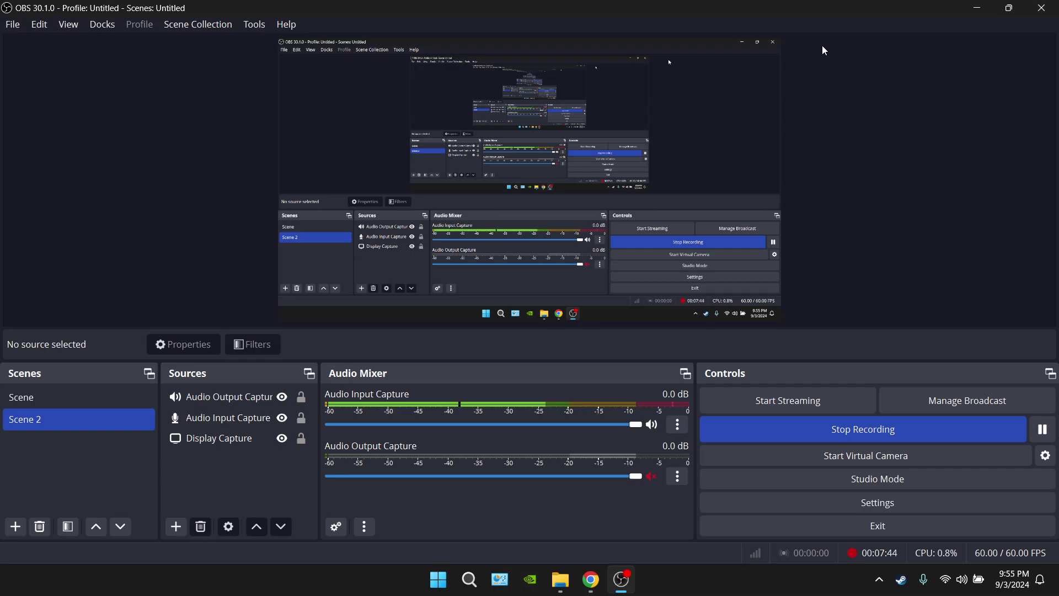
Bring up the Xbox Game Bar, show its Capture widget with the recording controls, and dismiss the overlay.
{"action": "key", "text": "super+g"}
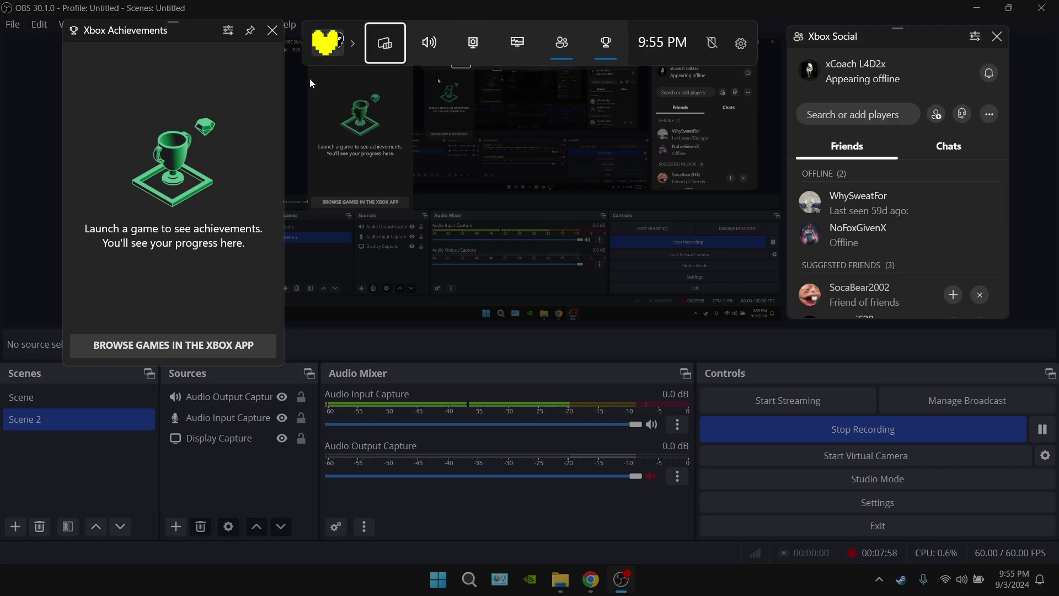
{"action": "left_click", "coordinate": [474, 50]}
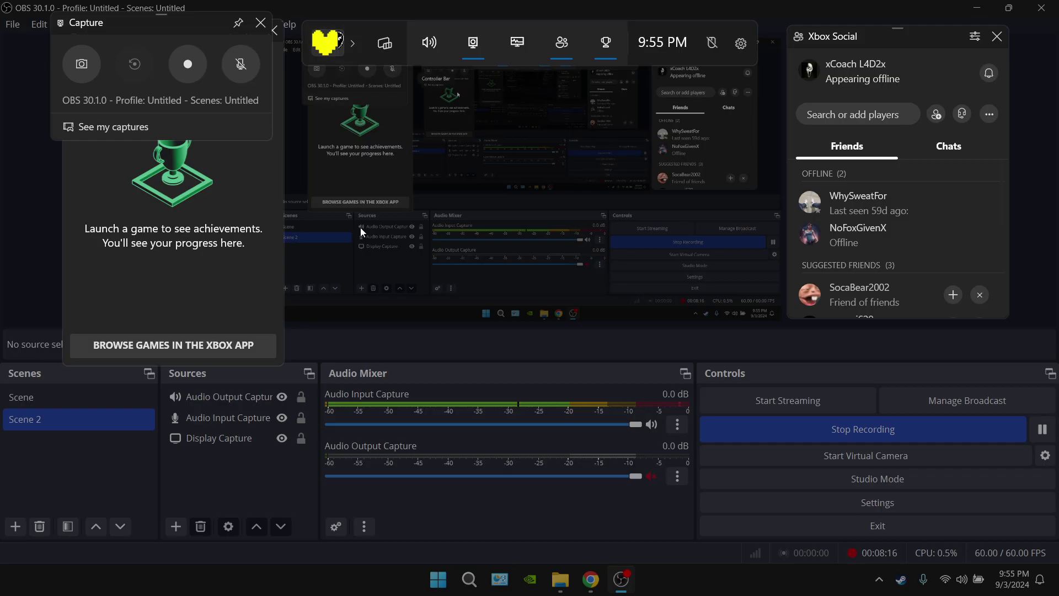
{"action": "left_click", "coordinate": [13, 266]}
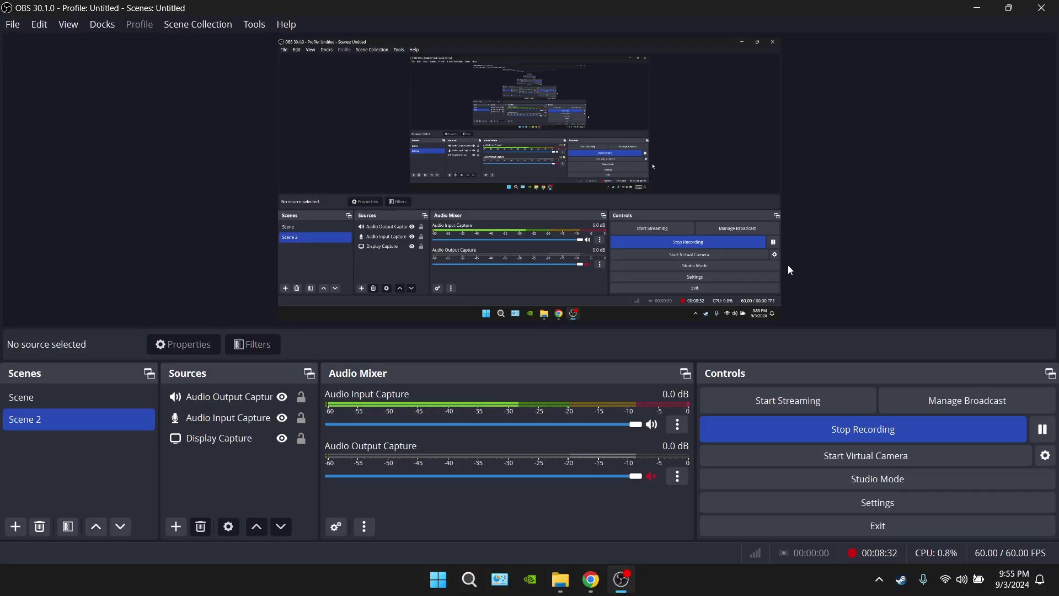
View the GeForce Experience overlay and its settings again, close it, and briefly show the Xbox Game Bar for comparison.
{"action": "key", "text": "alt+z"}
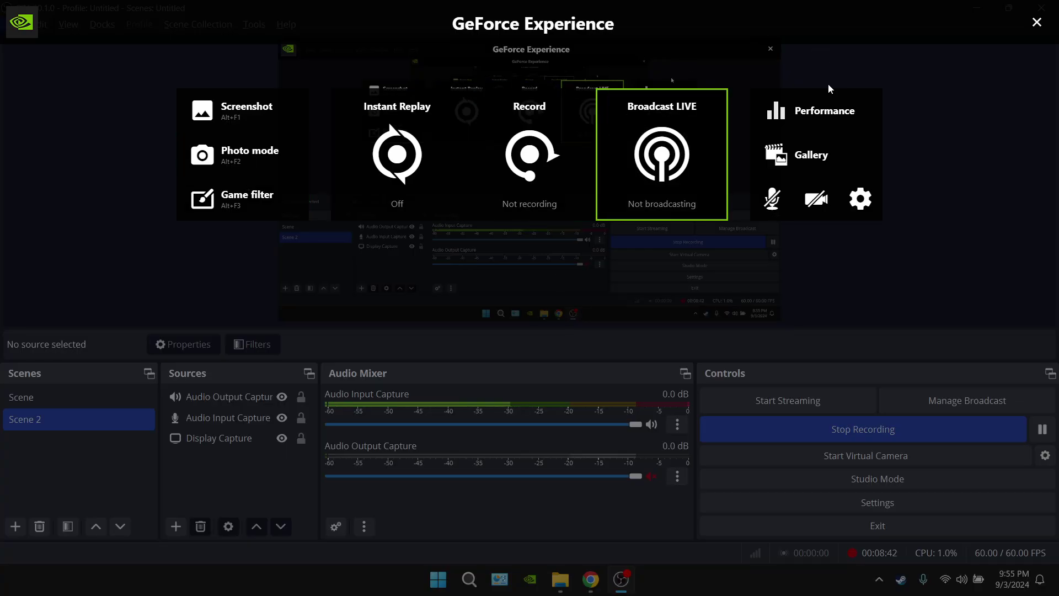
{"action": "left_click", "coordinate": [861, 199]}
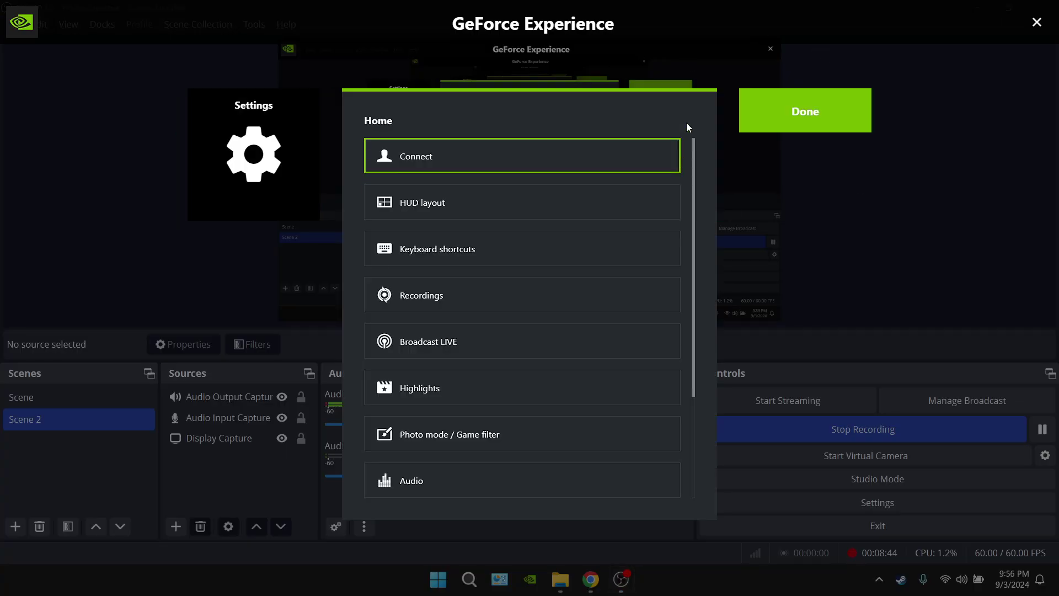
{"action": "left_click", "coordinate": [759, 109]}
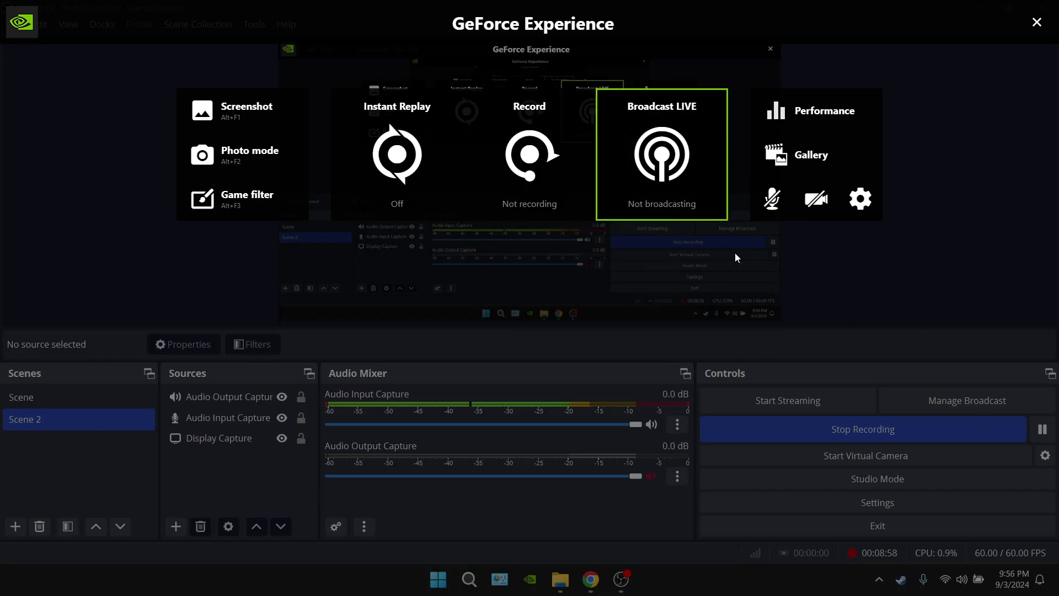
{"action": "left_click", "coordinate": [1044, 23]}
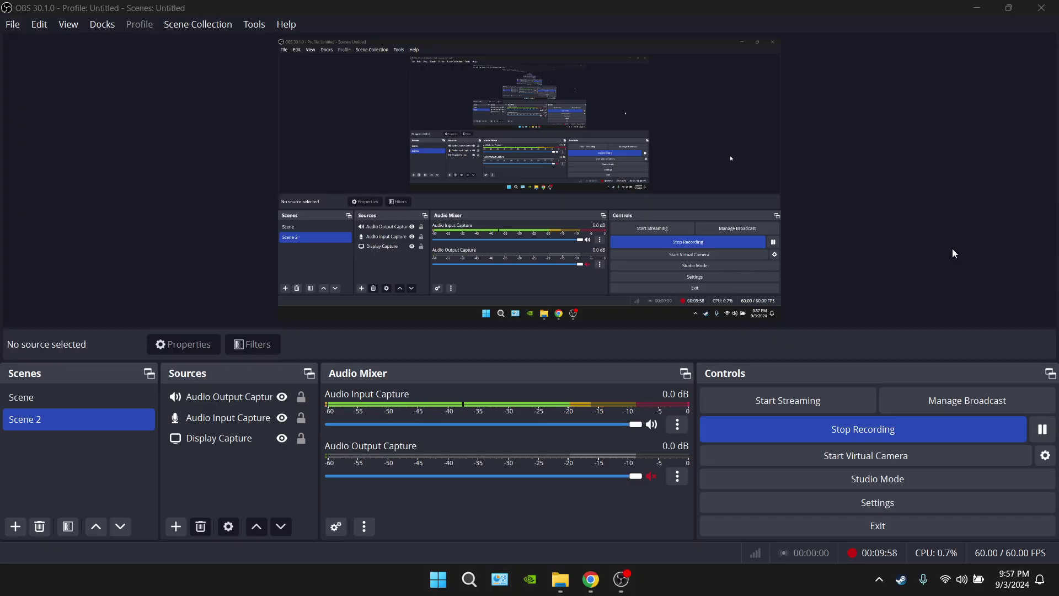
{"action": "key", "text": "super+g"}
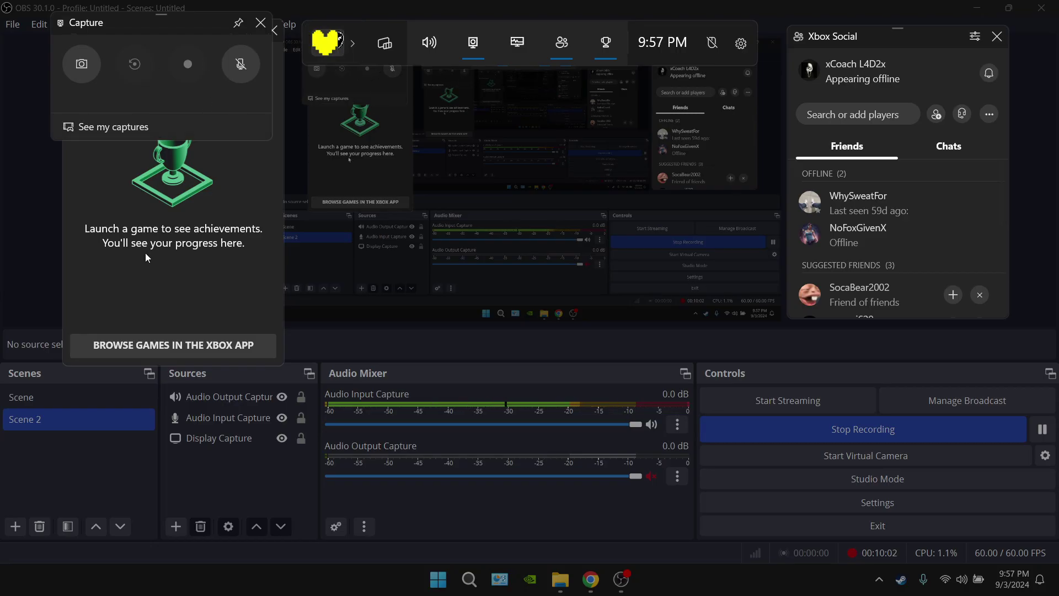
{"action": "left_click", "coordinate": [45, 214]}
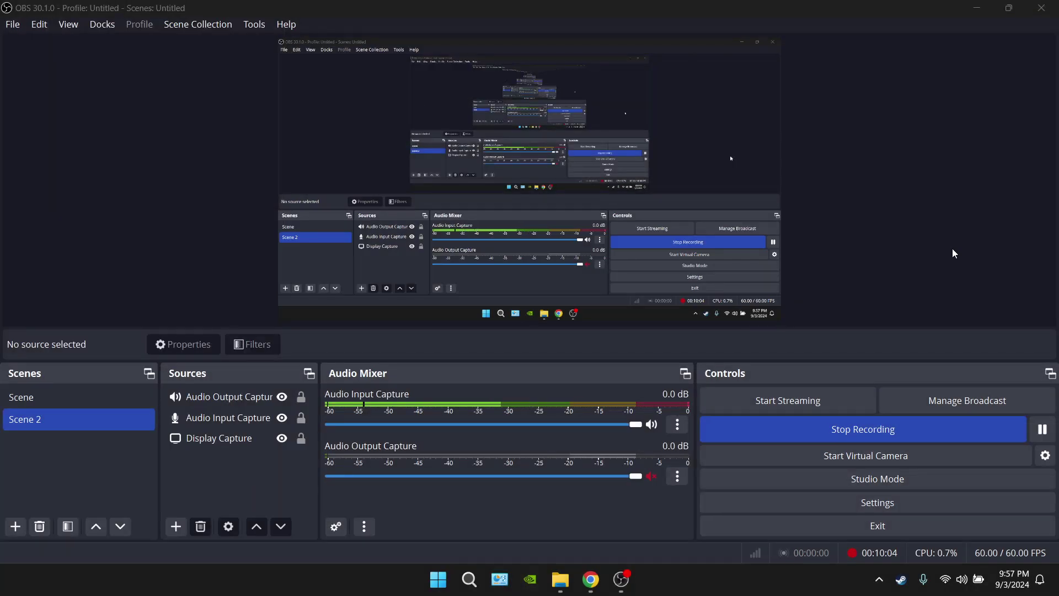
Pause the running OBS recording and resume it.
{"action": "left_click", "coordinate": [1042, 429]}
{"action": "left_click", "coordinate": [1043, 429]}
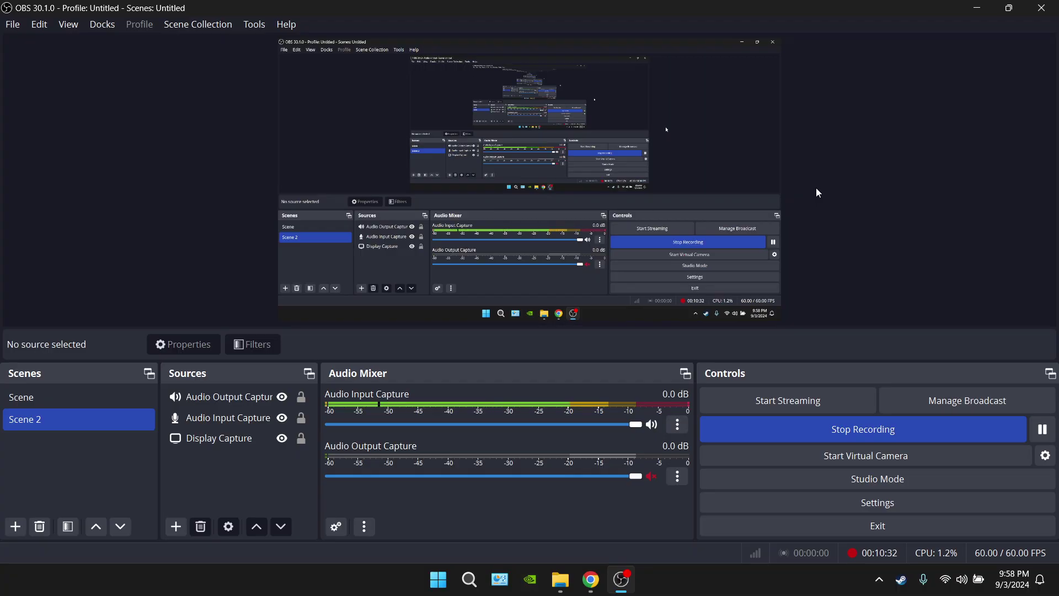
{"action": "left_click", "coordinate": [560, 579]}
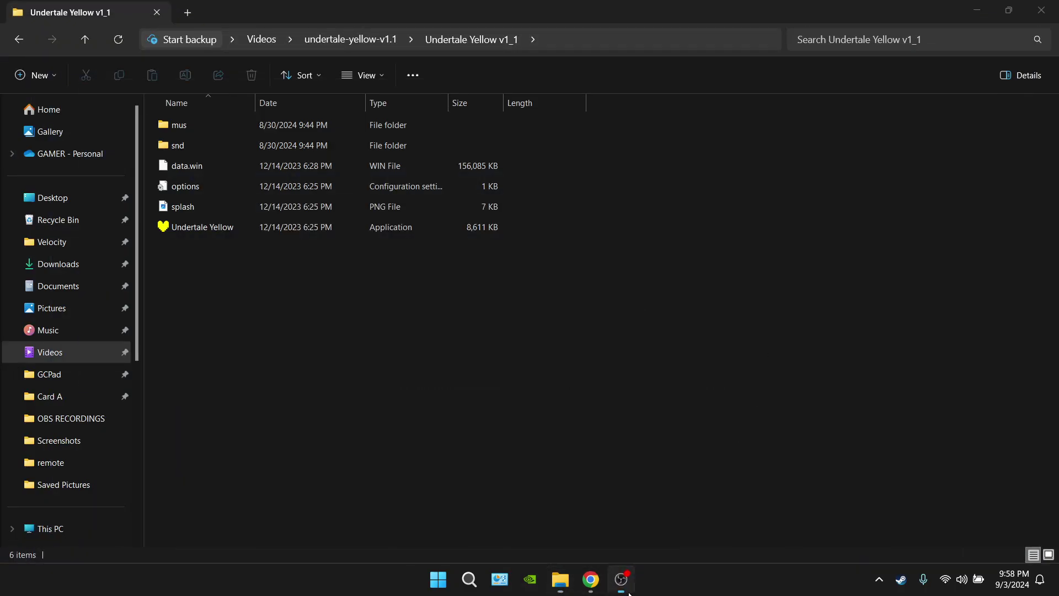
{"action": "left_click", "coordinate": [621, 580]}
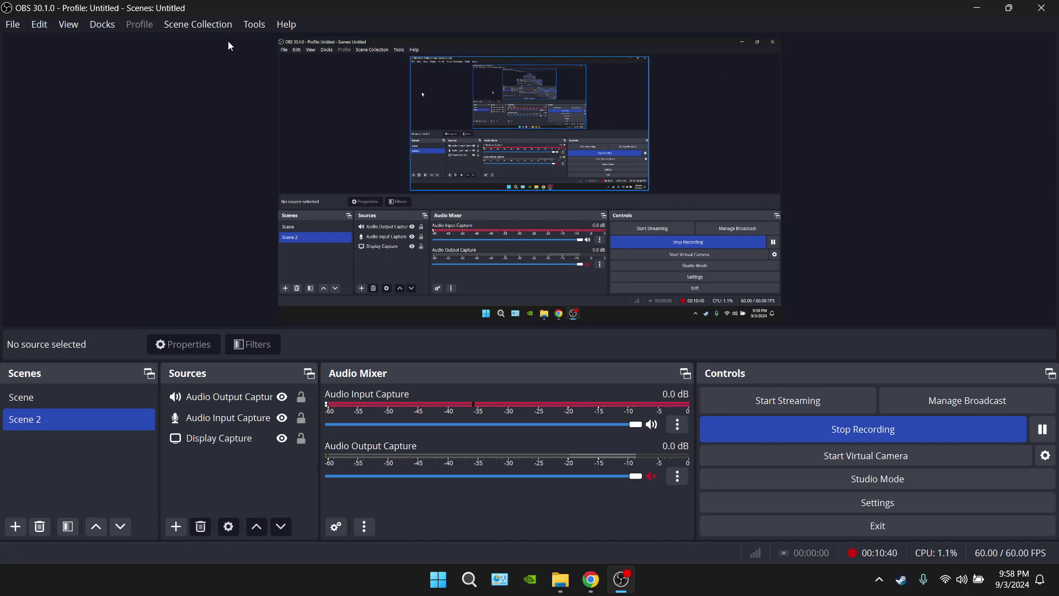
{"action": "left_click", "coordinate": [92, 26]}
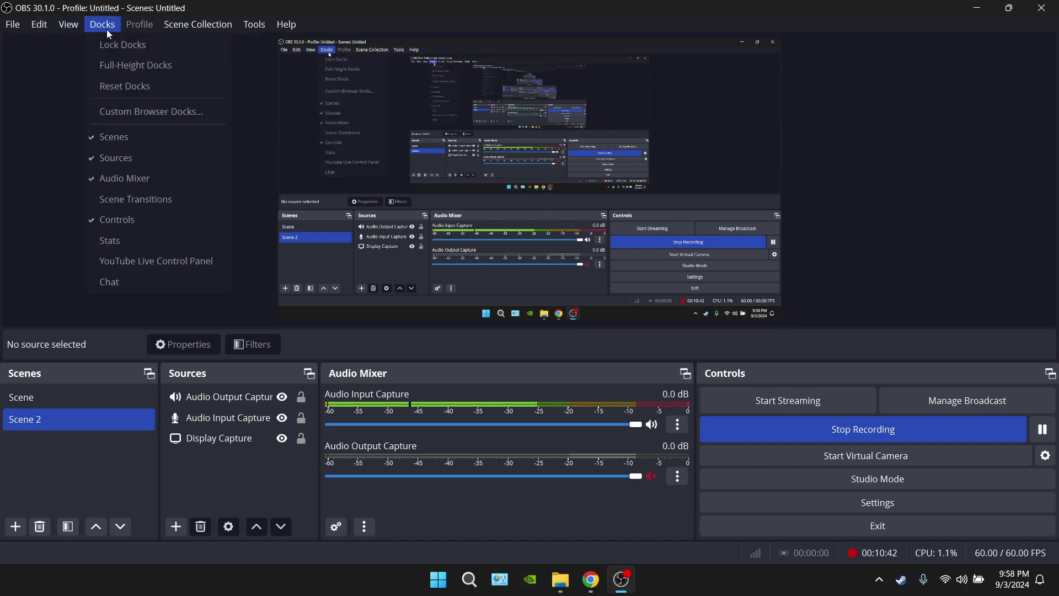
{"action": "left_click", "coordinate": [395, 208]}
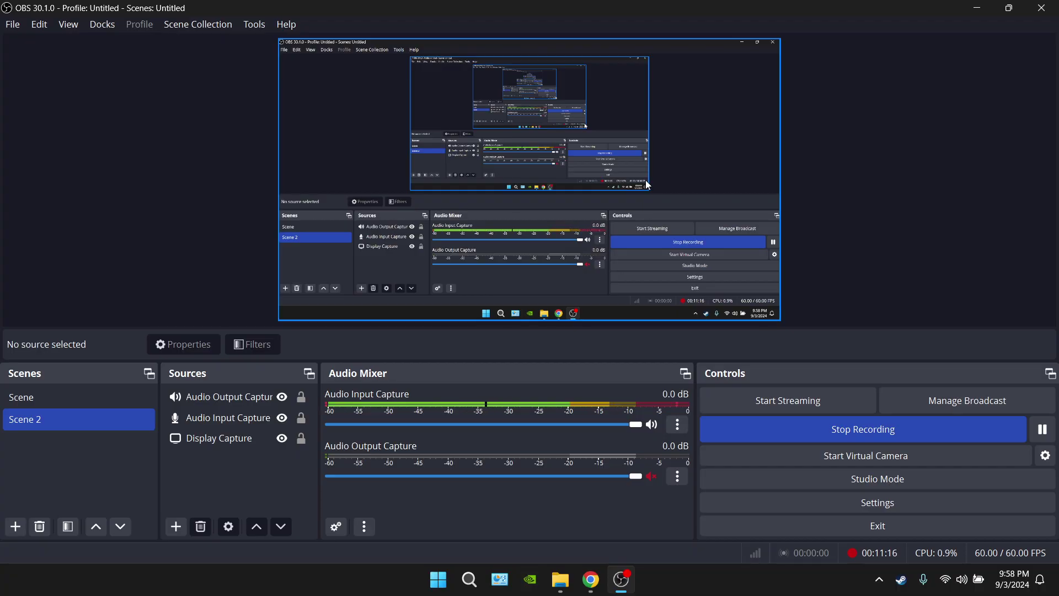
{"action": "left_click", "coordinate": [585, 587]}
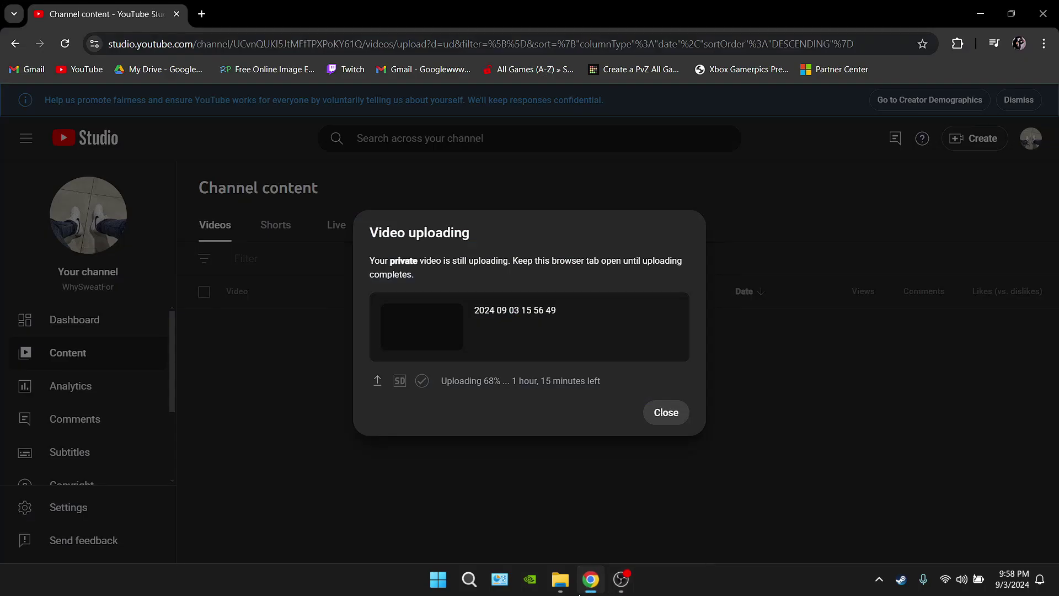
Launch Undertale Yellow from its Undertale Yellow v1_1 folder in File Explorer and switch the game to full screen.
{"action": "left_click", "coordinate": [562, 584]}
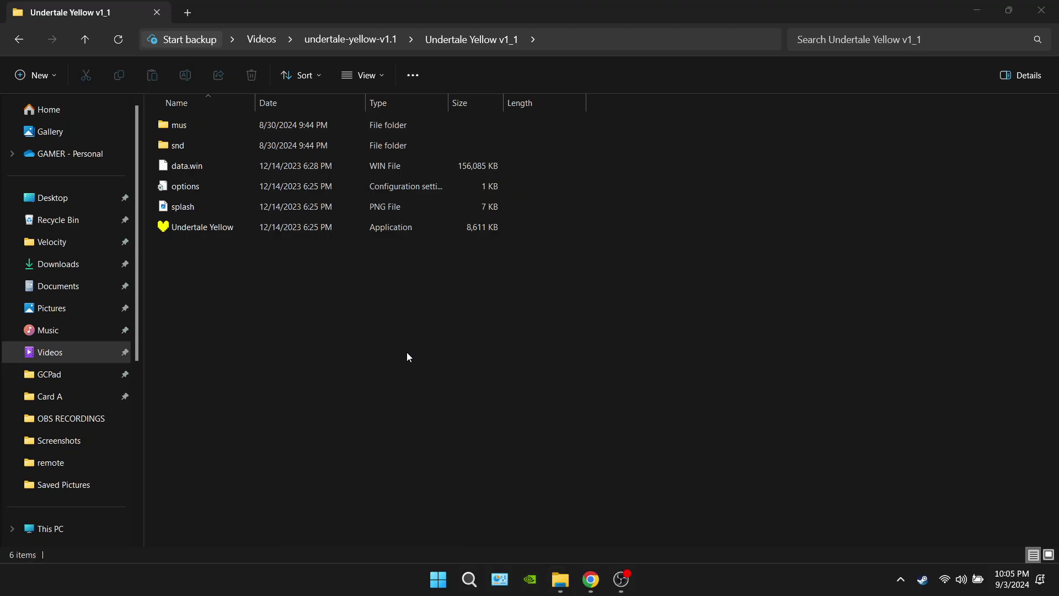
{"action": "double_click", "coordinate": [290, 227]}
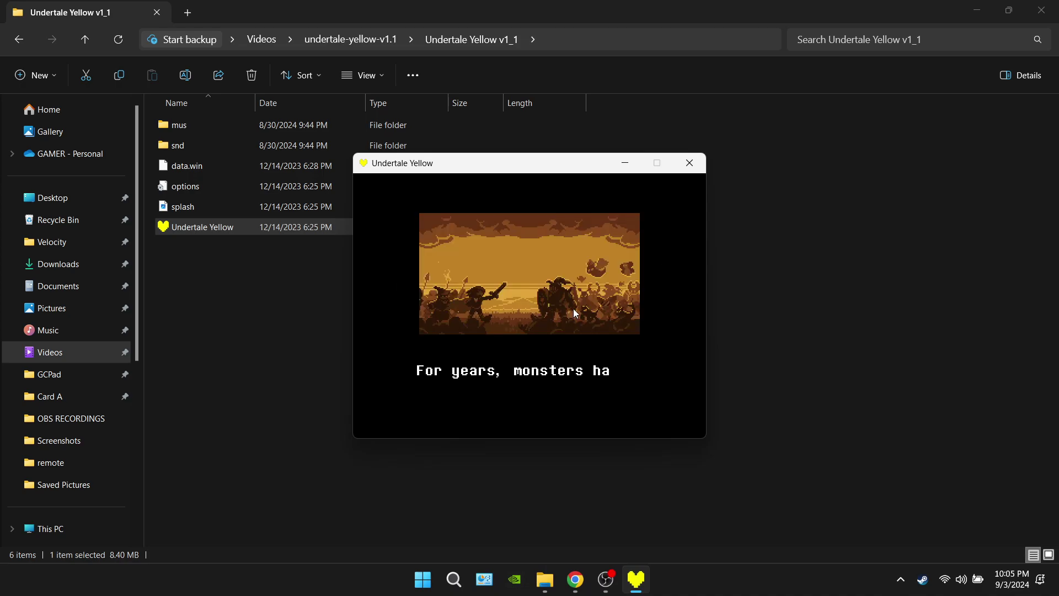
{"action": "key", "text": "F4"}
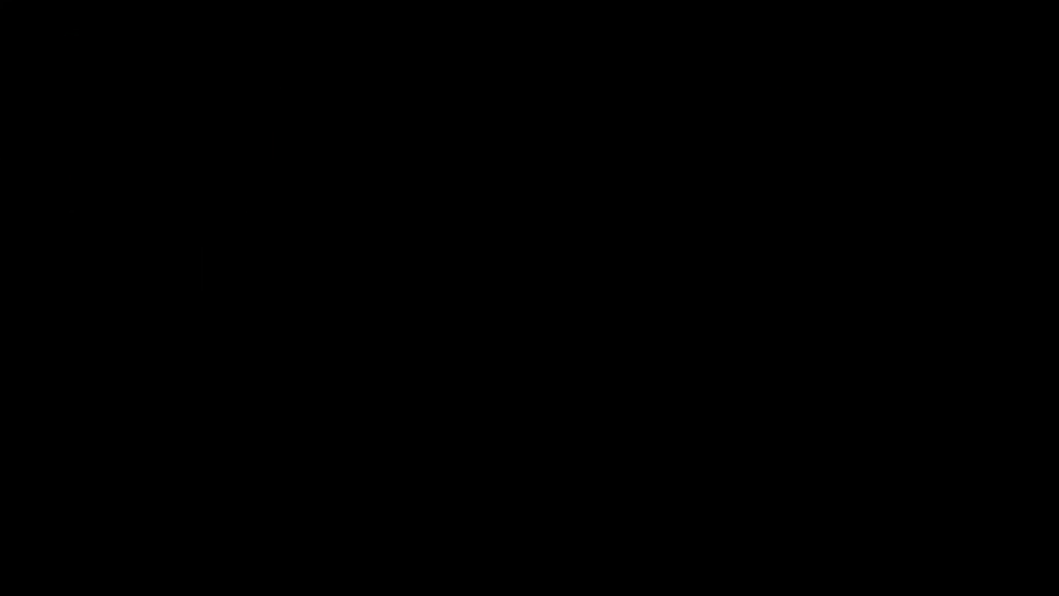